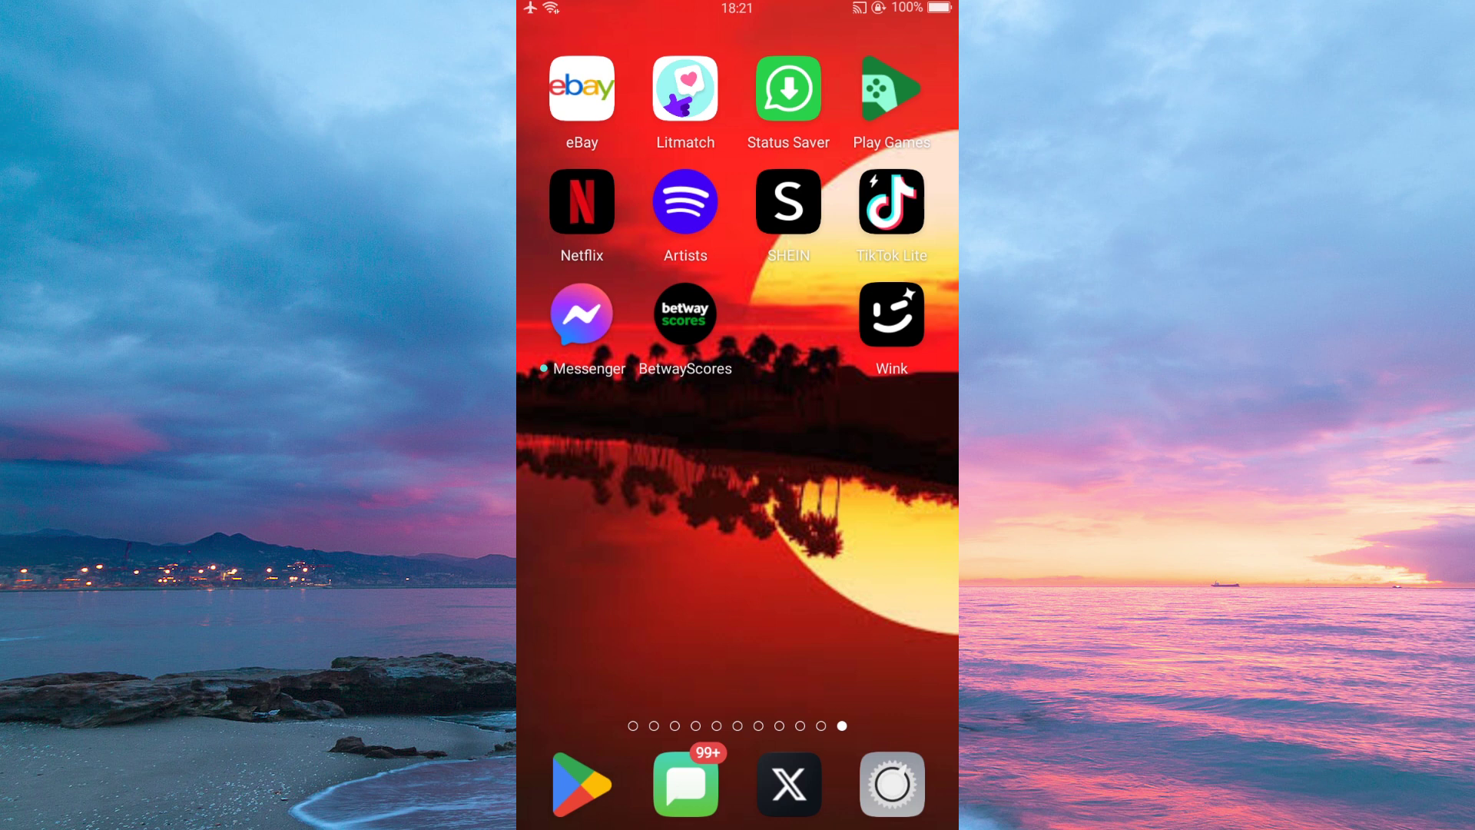
Launch Netflix, go to the My Netflix profile page, and open its menu.
click(582, 202)
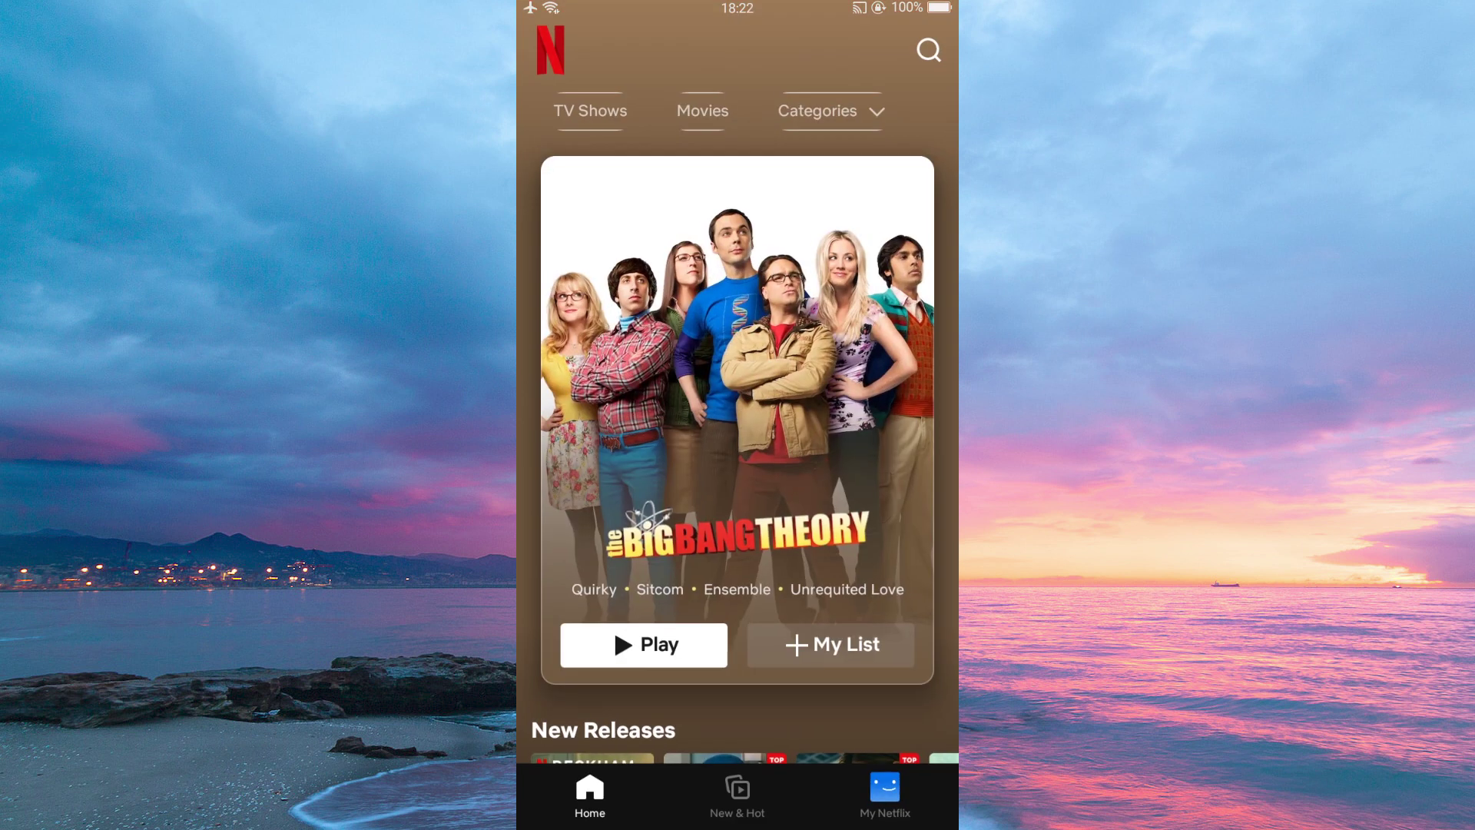
click(885, 794)
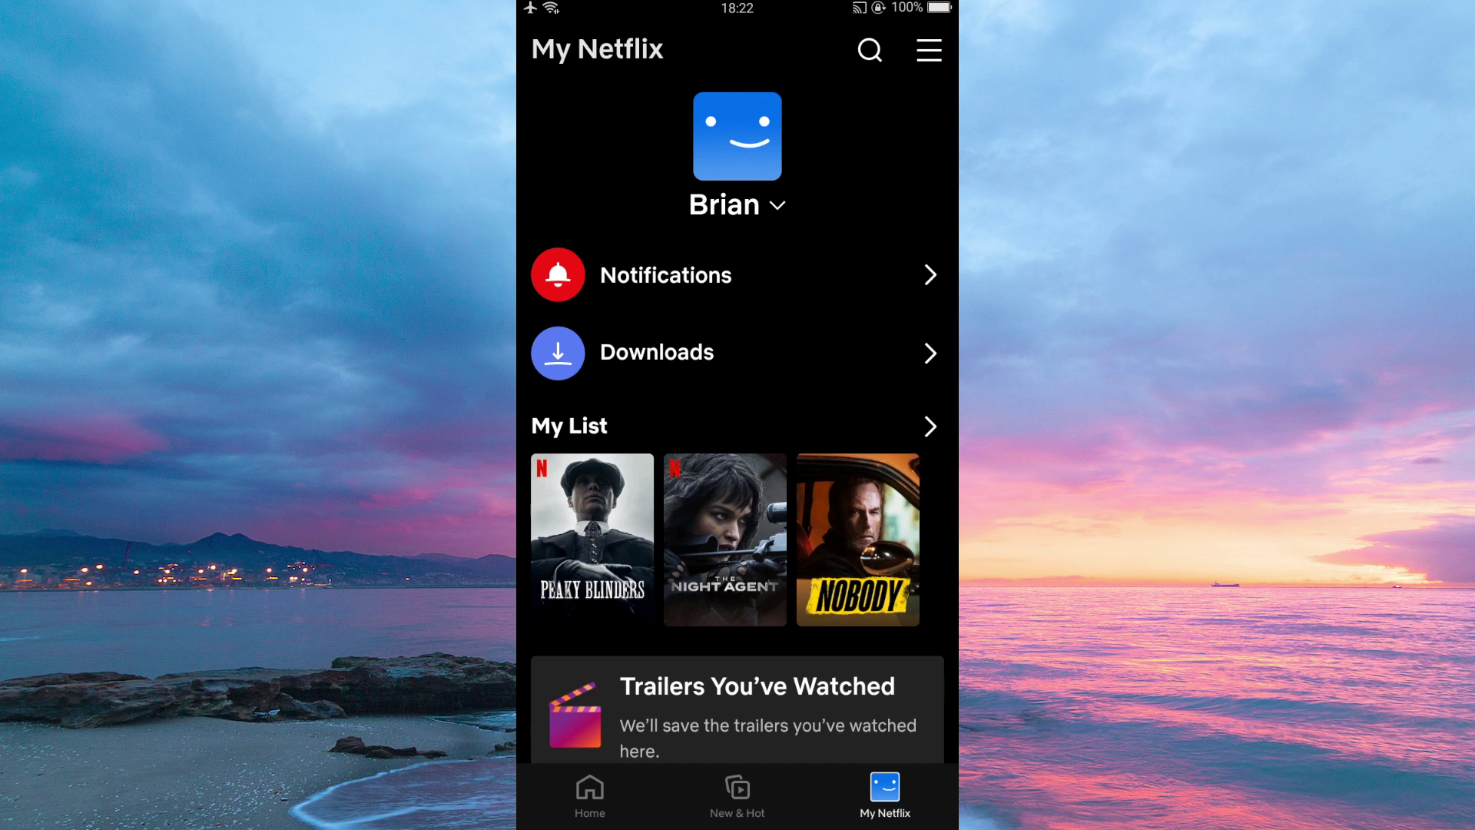
click(928, 49)
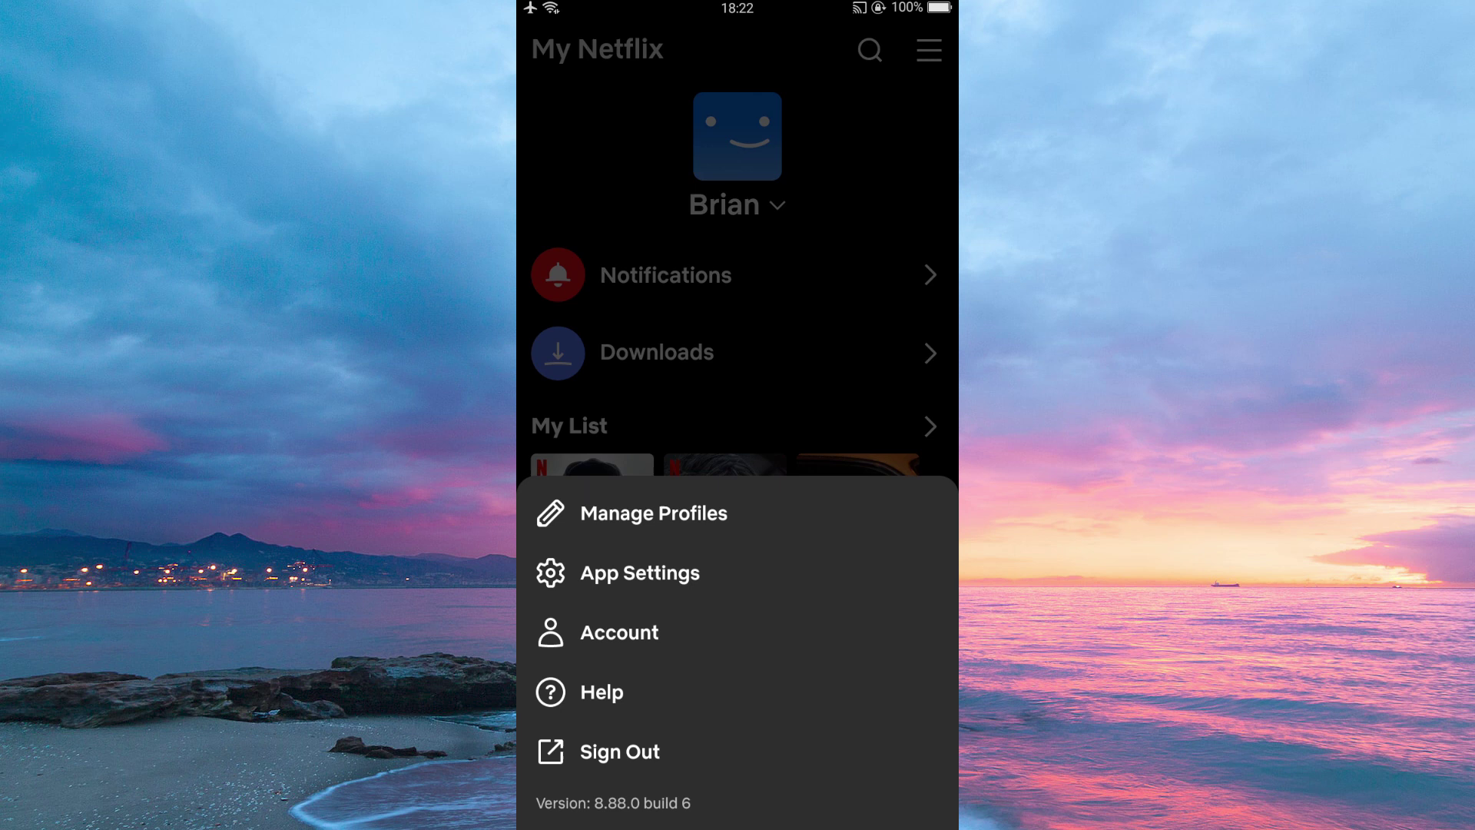
Go to Account and choose Cancel Membership to show the Finish Cancellation screen.
click(743, 630)
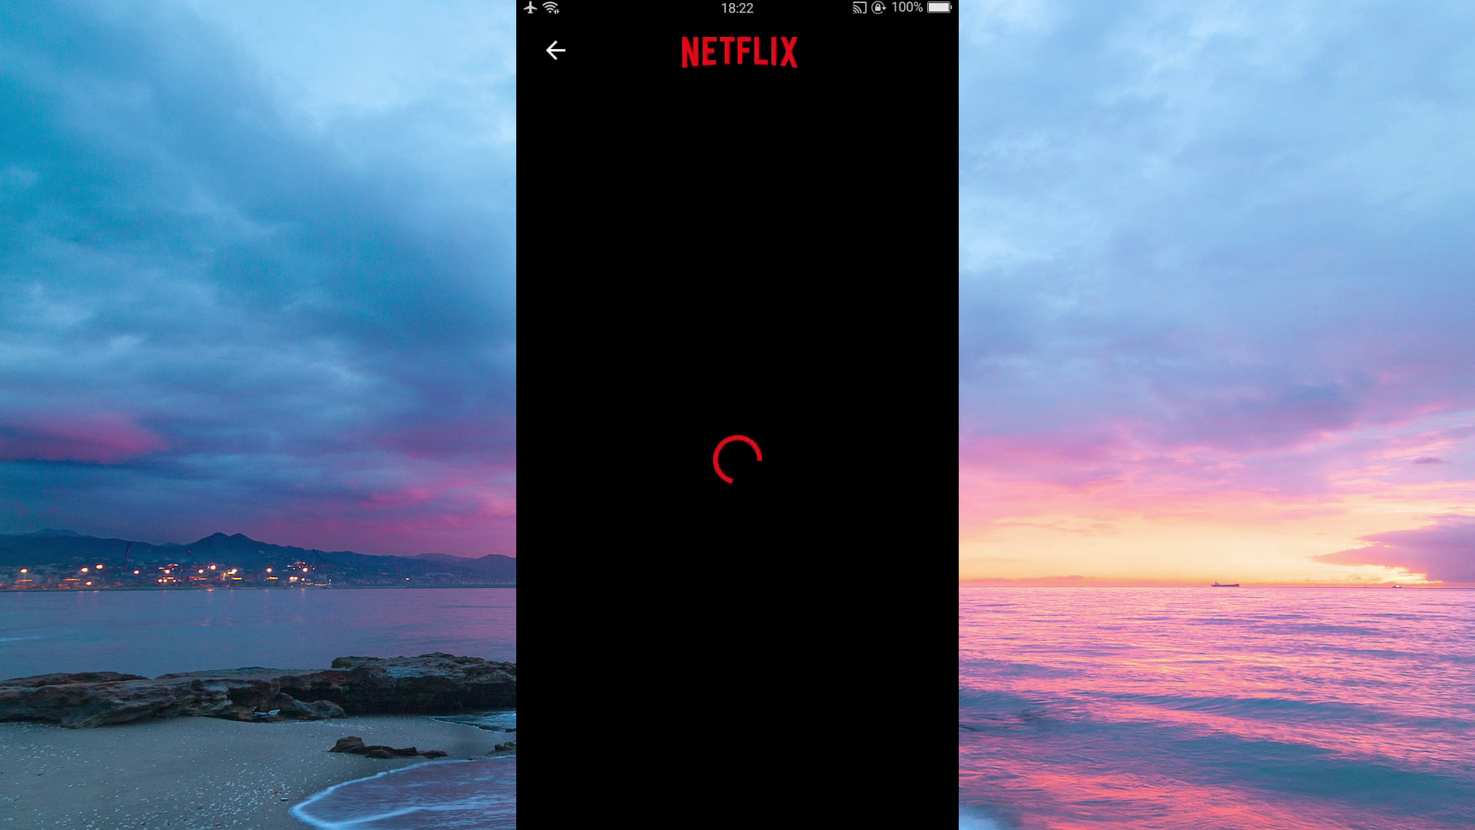
scroll(862, 404, down, 5)
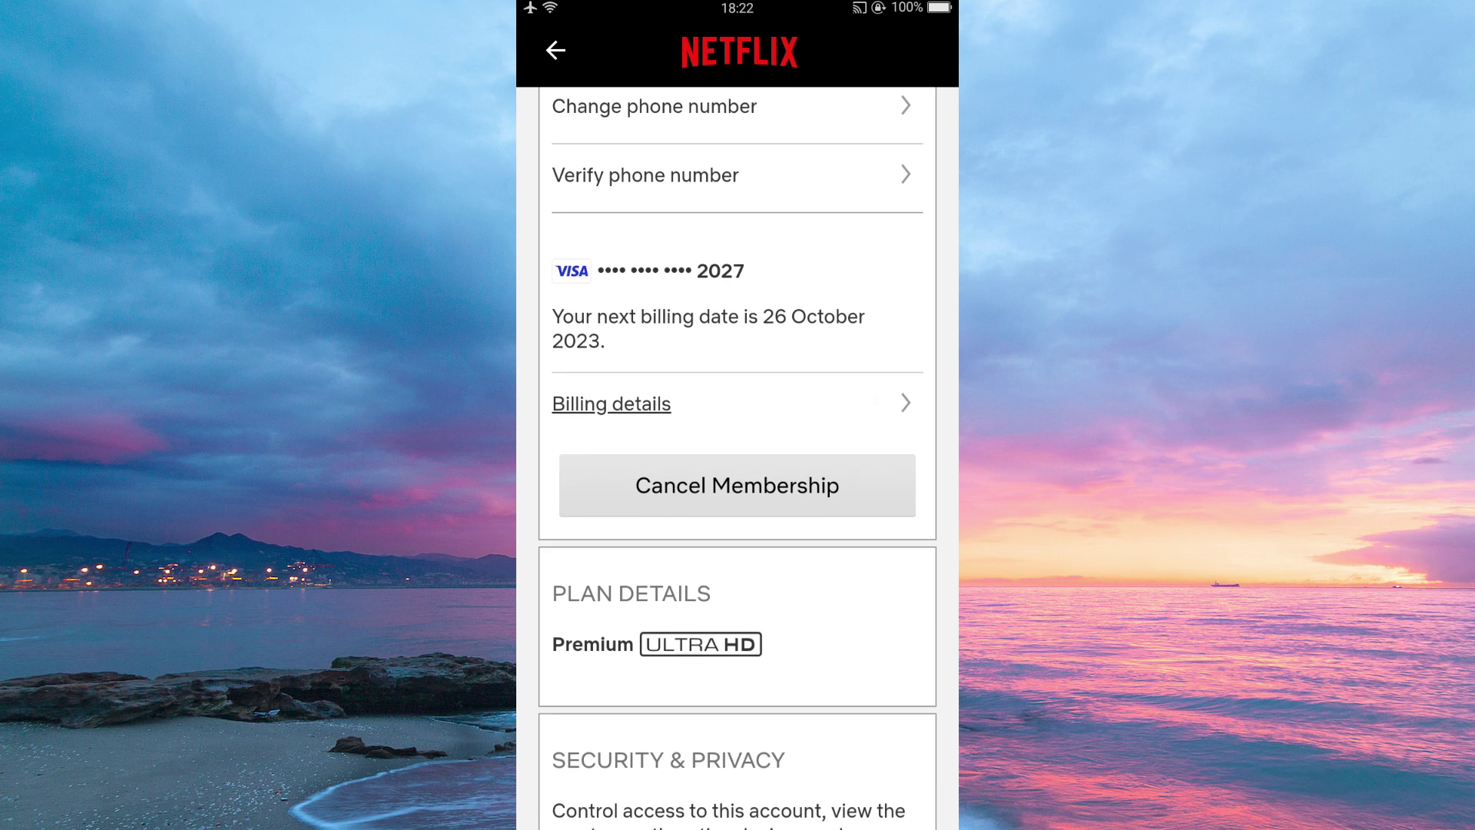
click(811, 489)
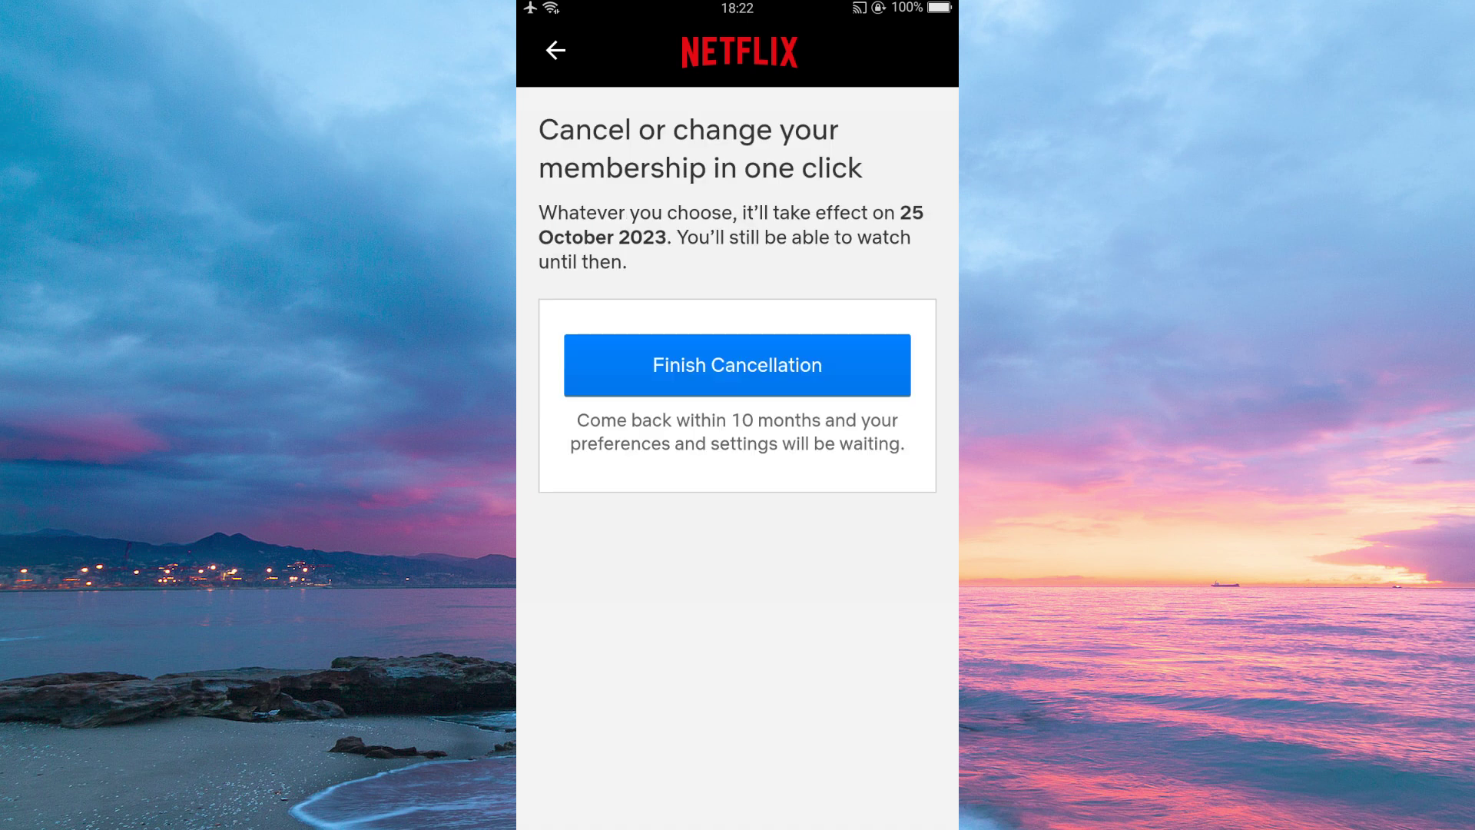
mouse_move(821, 378)
mouse_down()
mouse_move(832, 358)
mouse_move(847, 670)
mouse_up()
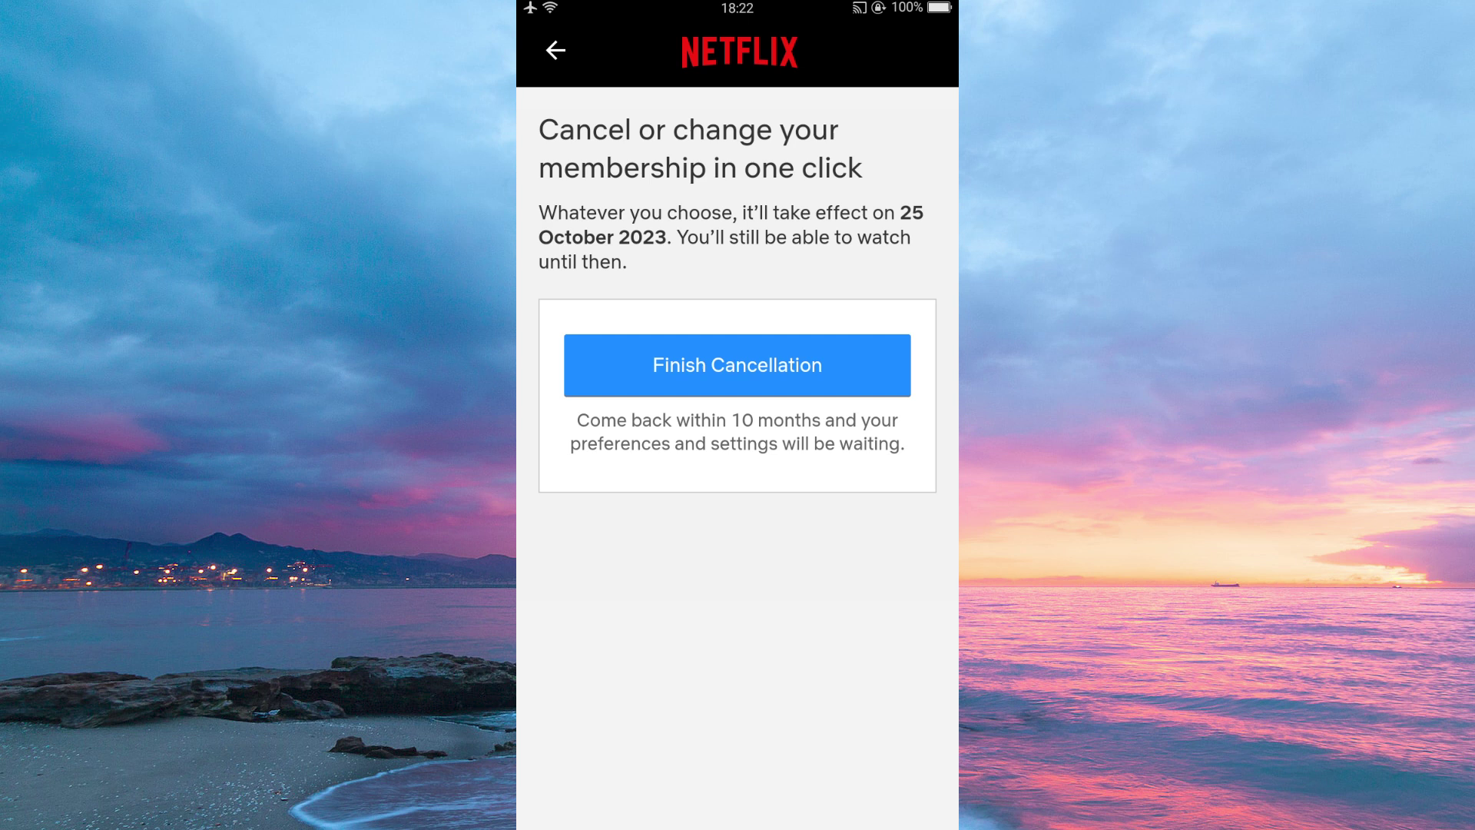